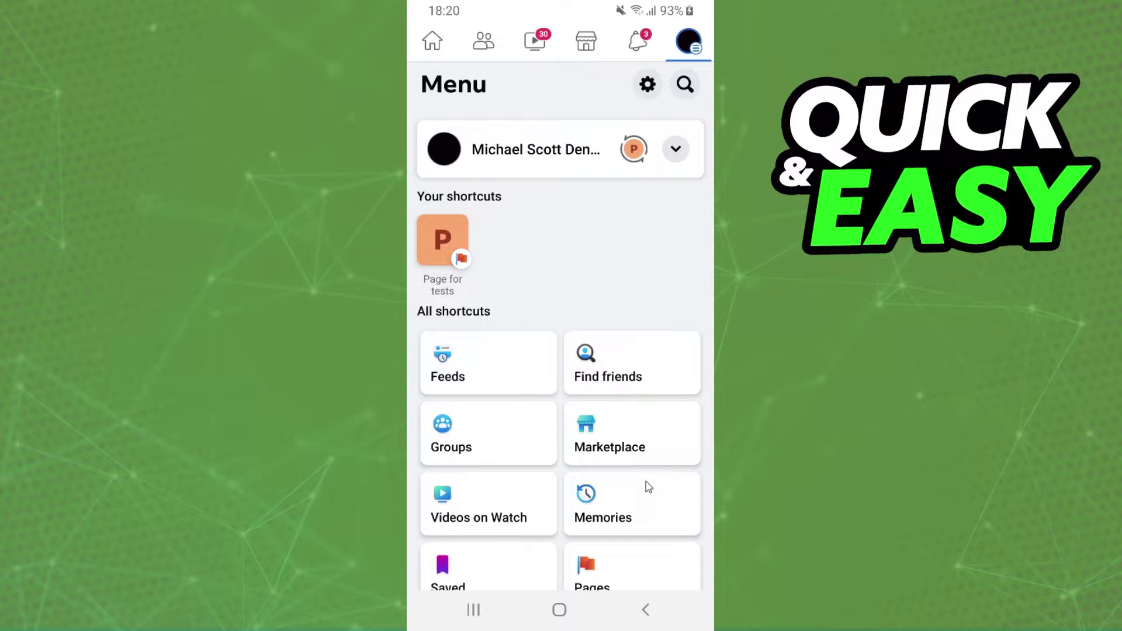
Step: Go to the home screen and bring up the Facebook app's options menu
left_click(559, 614)
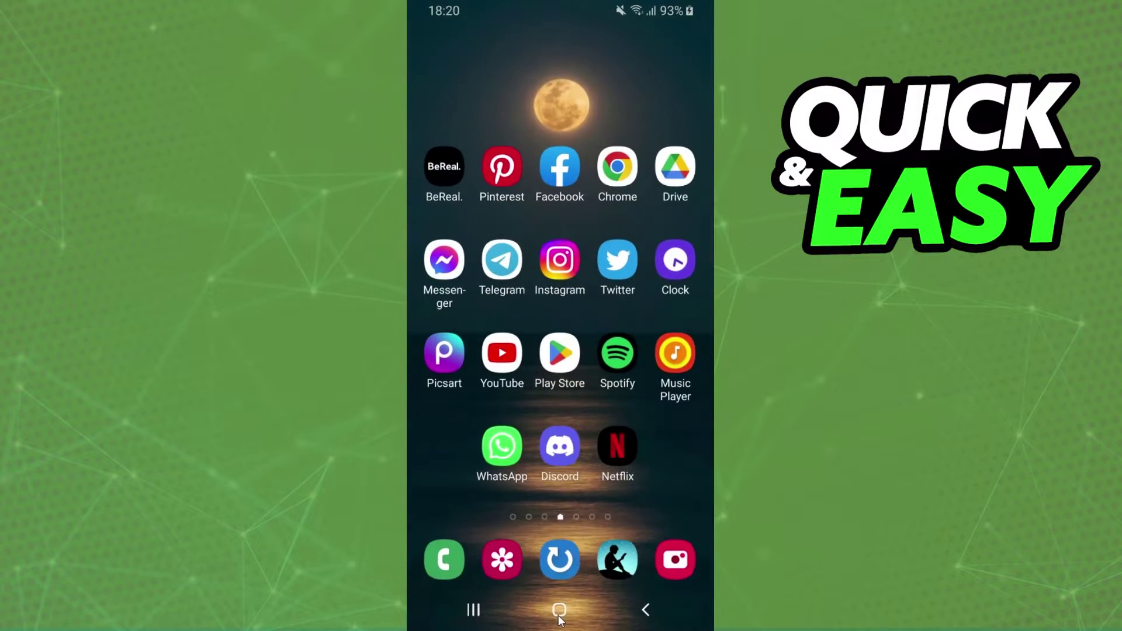
left_click(571, 170)
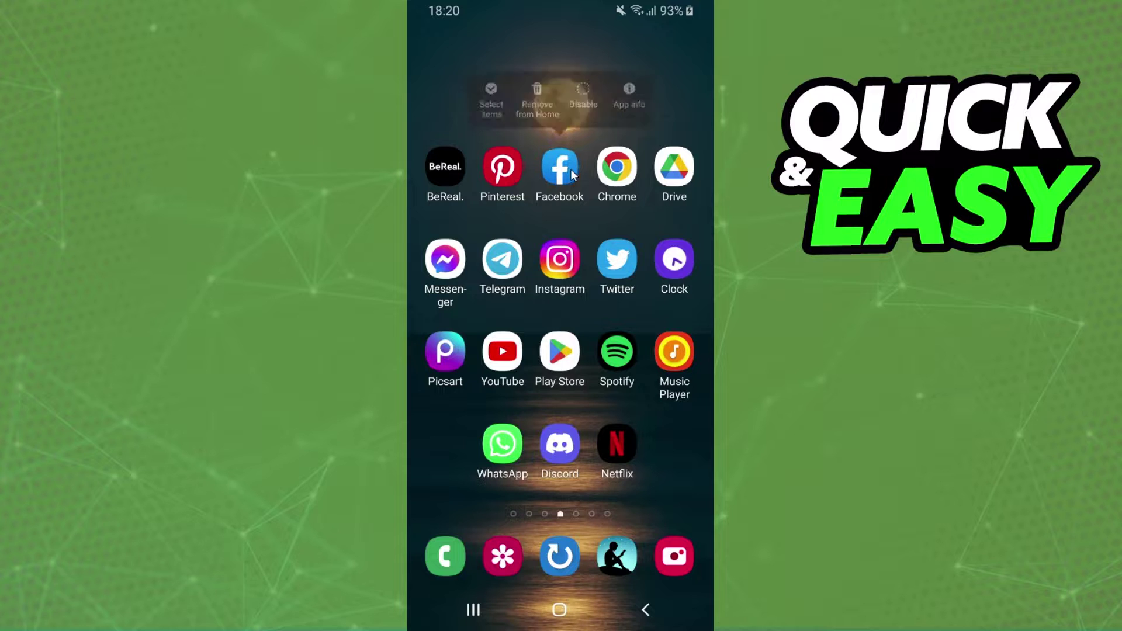
Step: Open Facebook's App info page in Android Settings
left_click(643, 99)
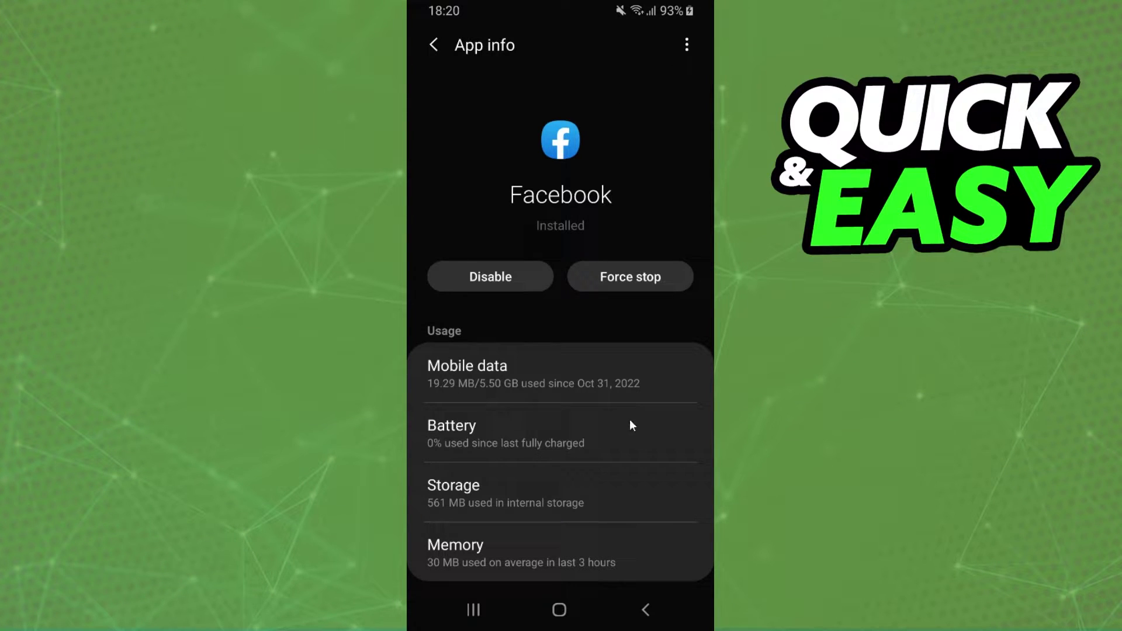
scroll(630, 426, "down", 1)
scroll(567, 343, "down", 2)
scroll(546, 238, "down", 2)
scroll(544, 494, "down", 3)
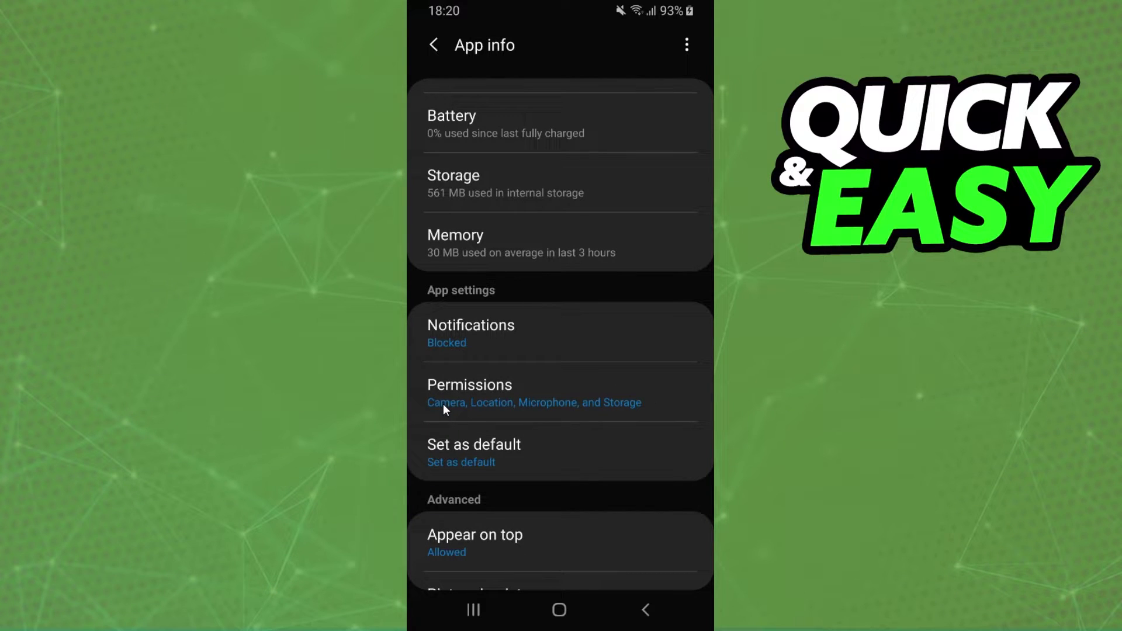
Step: Open Facebook's App permissions list, where Contacts, Calendar and Phone are denied
left_click(579, 398)
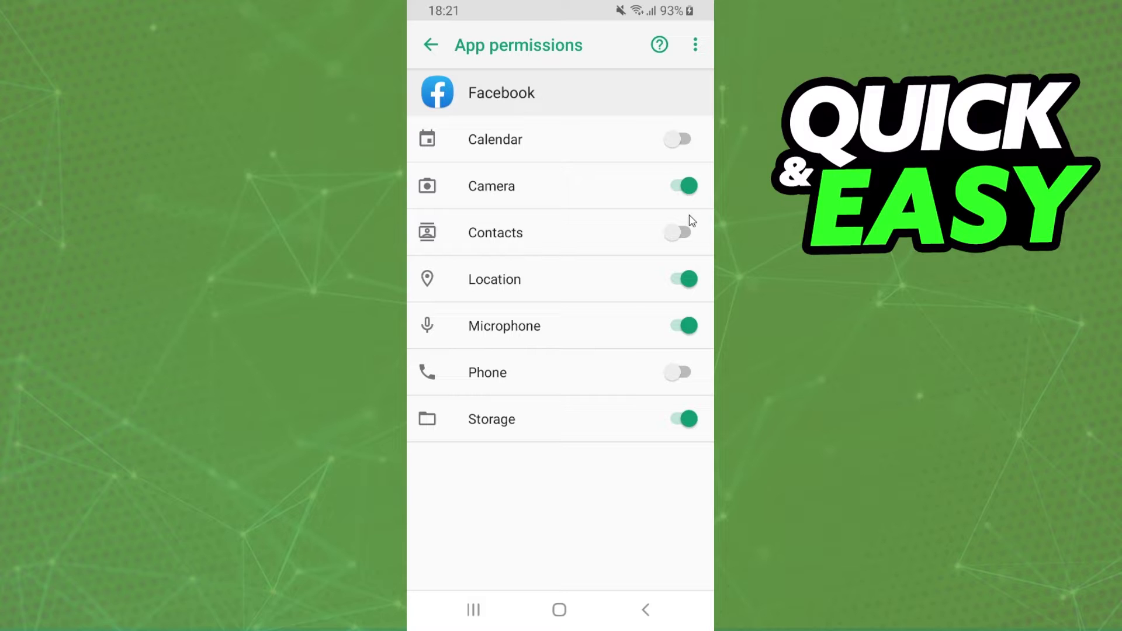
Step: Return to the home screen and relaunch Facebook
left_click(558, 611)
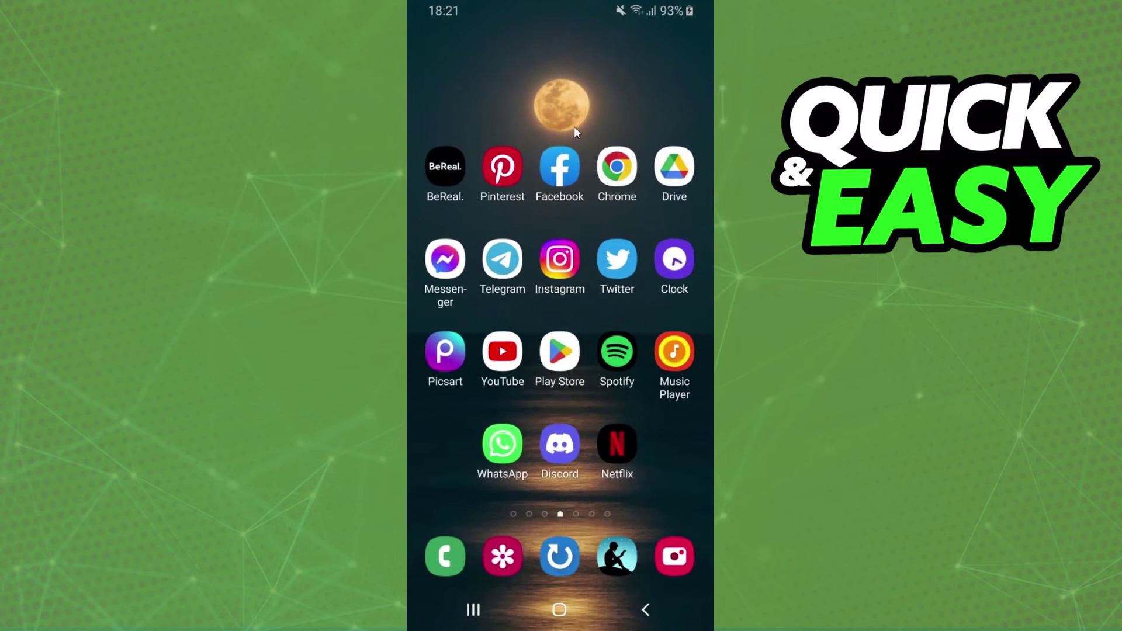
left_click(560, 171)
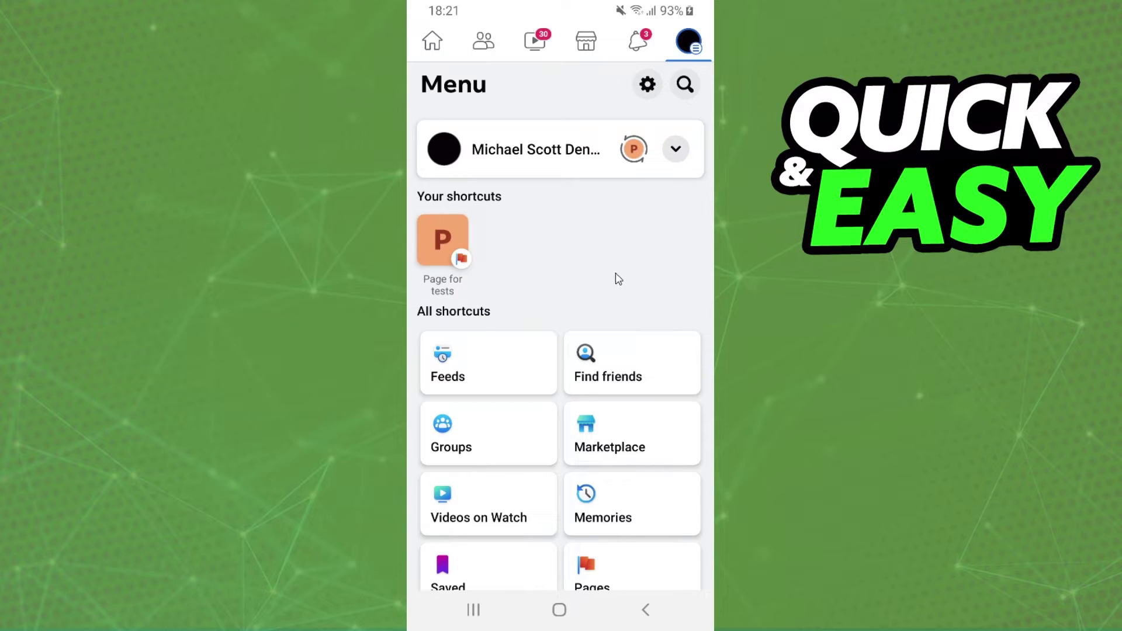
scroll(504, 242, "down", 3)
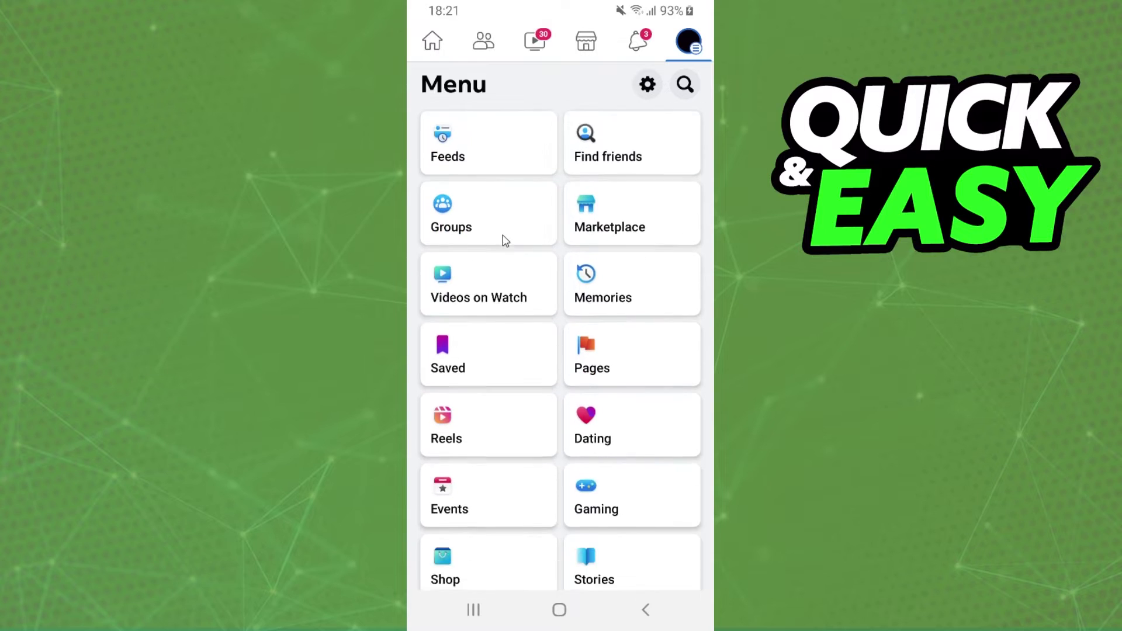
left_click_drag(600, 530, 618, 316)
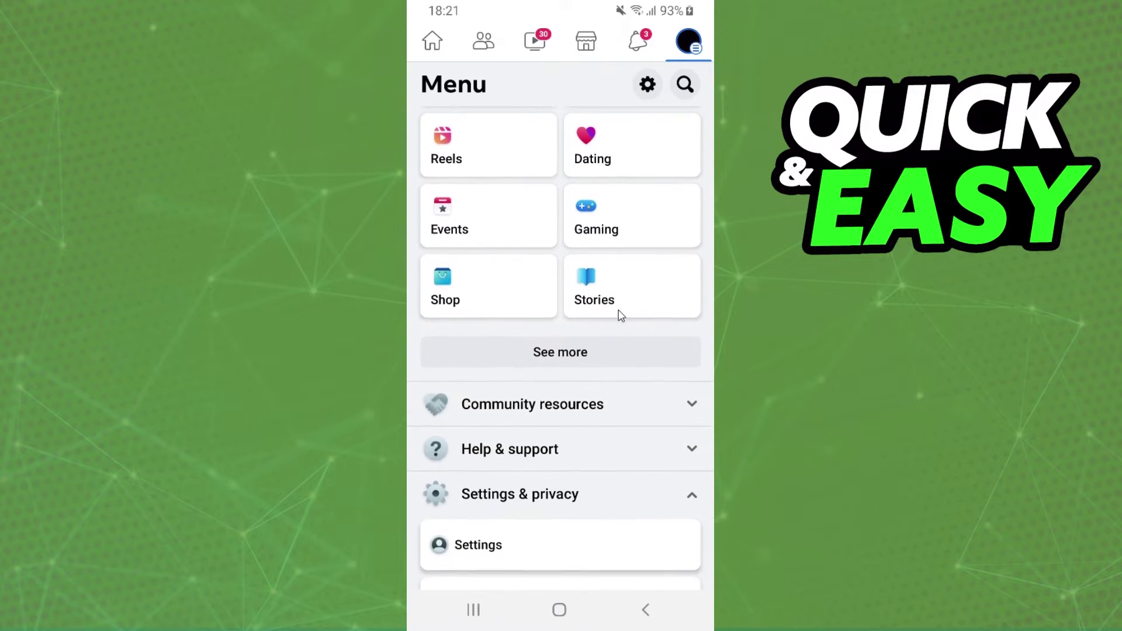
scroll(593, 429, "up", 3)
scroll(640, 176, "up", 2)
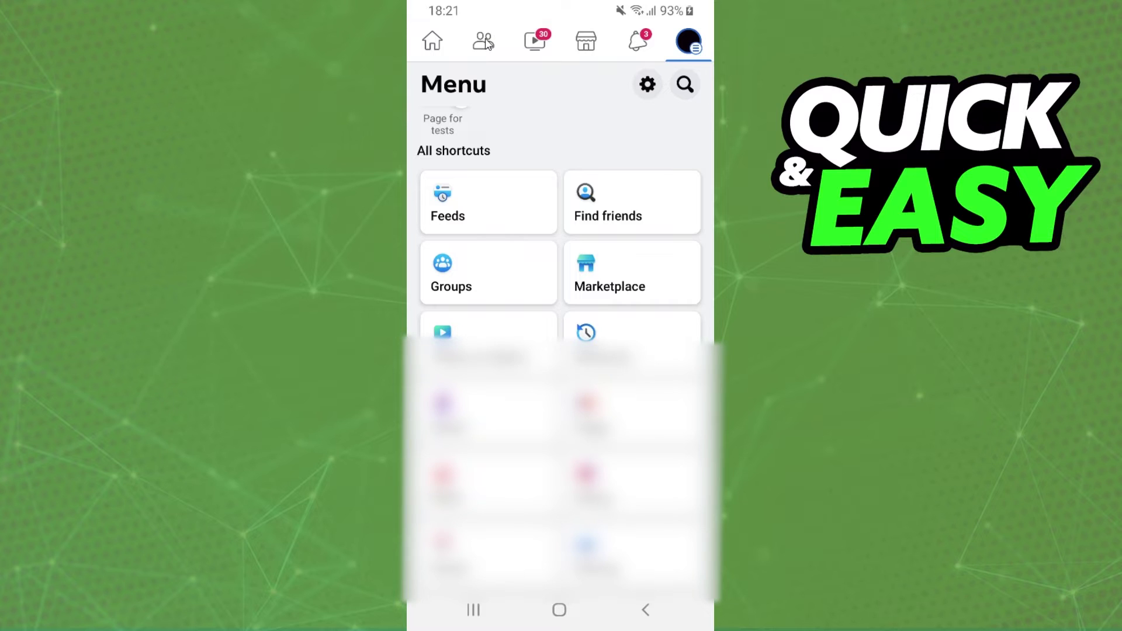
Step: Open the Friends tab showing People You May Know with the import-contacts prompt
left_click(484, 40)
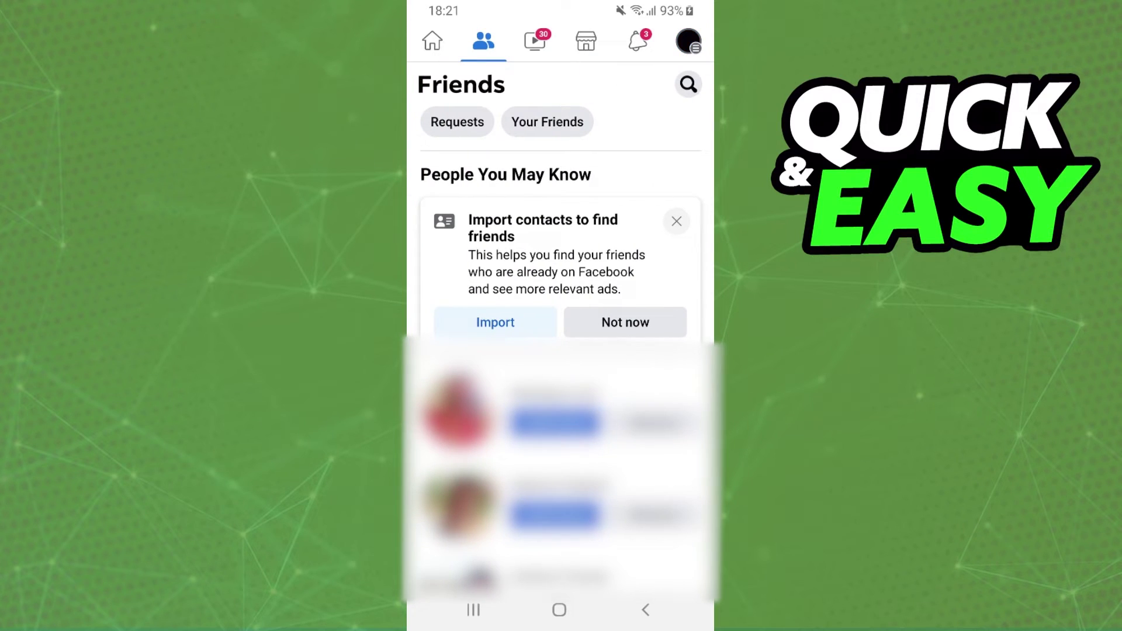